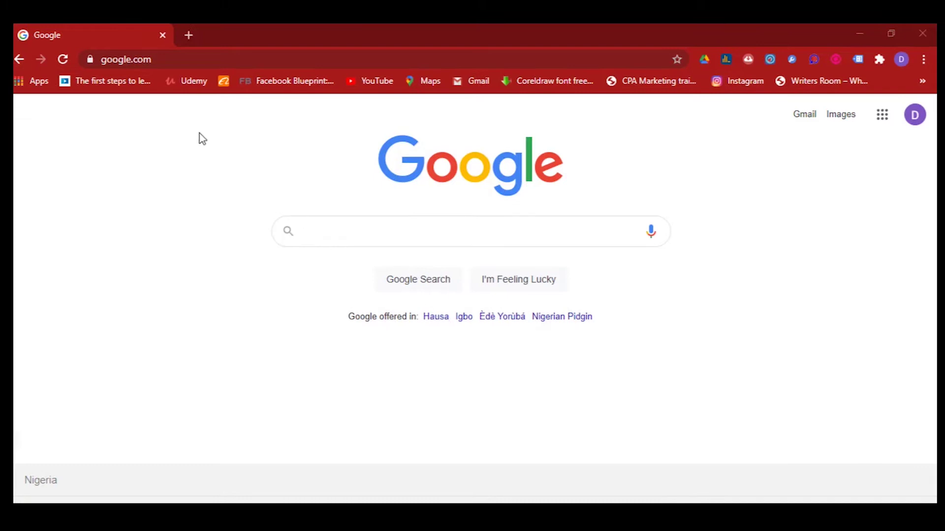
Navigate Chrome to instagram.com so the signed-in home feed loads
{"action": "left_click", "coordinate": [179, 60]}
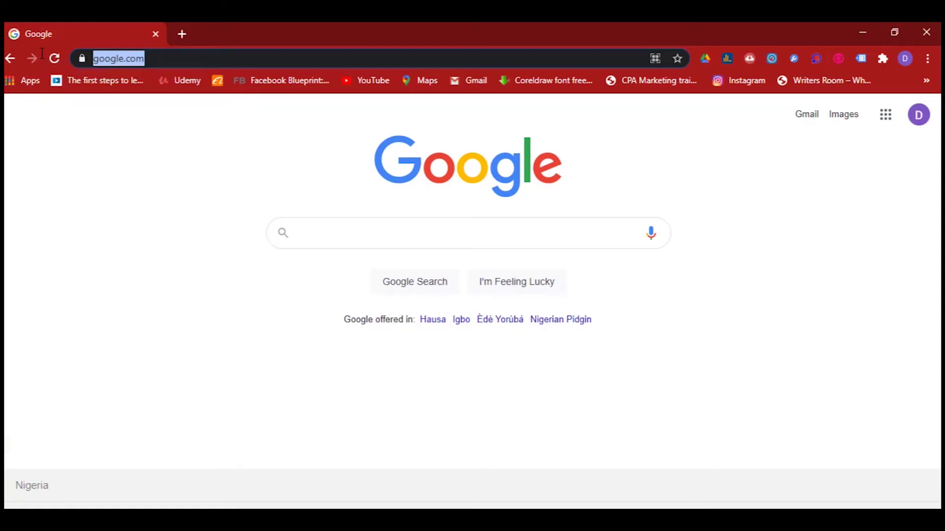
{"action": "type", "text": "instagram"}
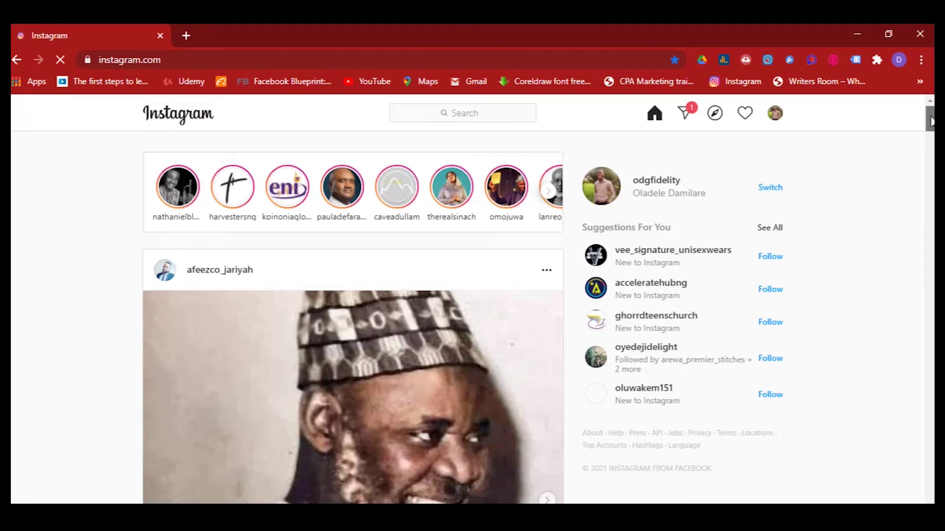
{"action": "left_click_drag", "start_coordinate": [931, 118], "coordinate": [929, 155]}
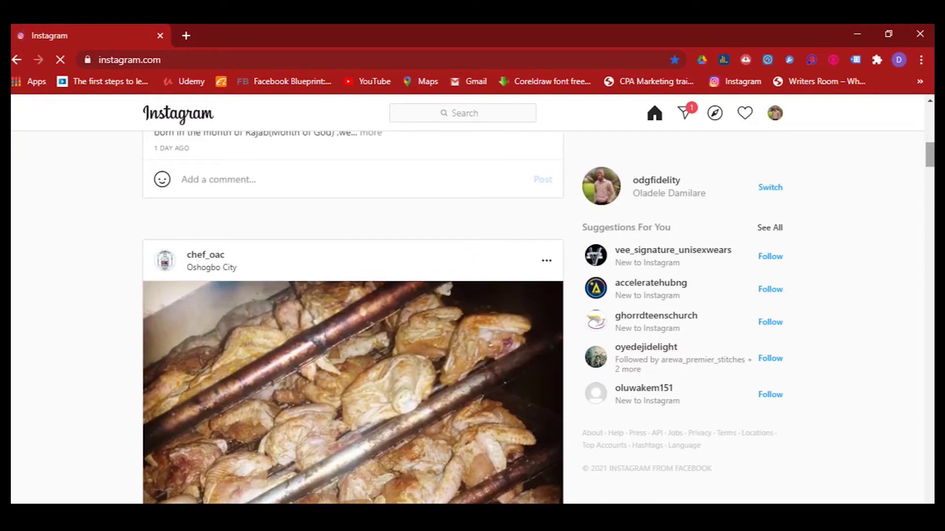
{"action": "left_click_drag", "start_coordinate": [930, 155], "coordinate": [929, 189]}
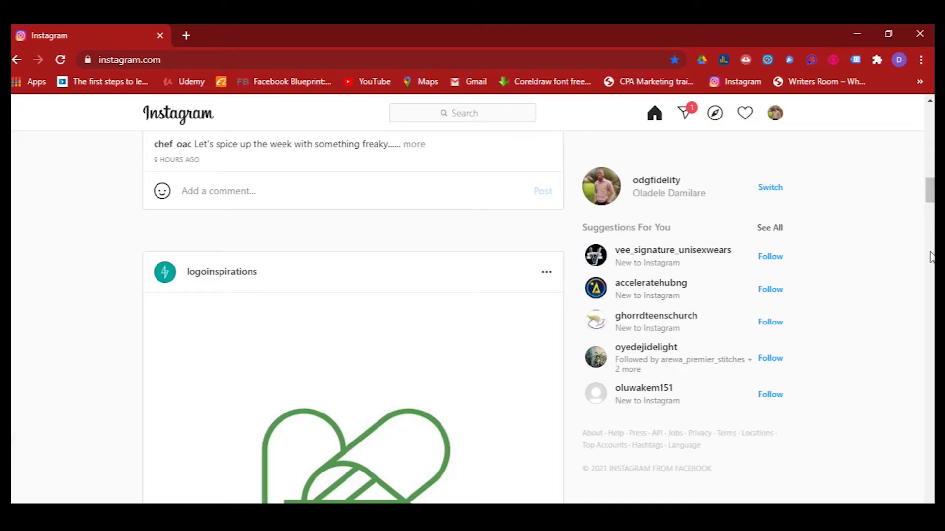
{"action": "mouse_move", "coordinate": [928, 194]}
{"action": "left_mouse_down"}
{"action": "mouse_move", "coordinate": [929, 279]}
{"action": "mouse_move", "coordinate": [928, 183]}
{"action": "left_mouse_up"}
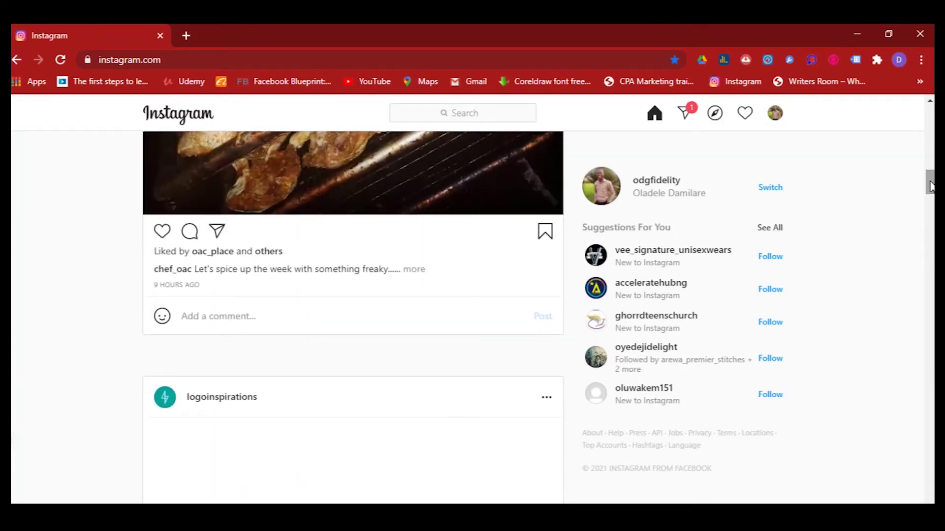
{"action": "left_click_drag", "start_coordinate": [928, 183], "coordinate": [930, 109]}
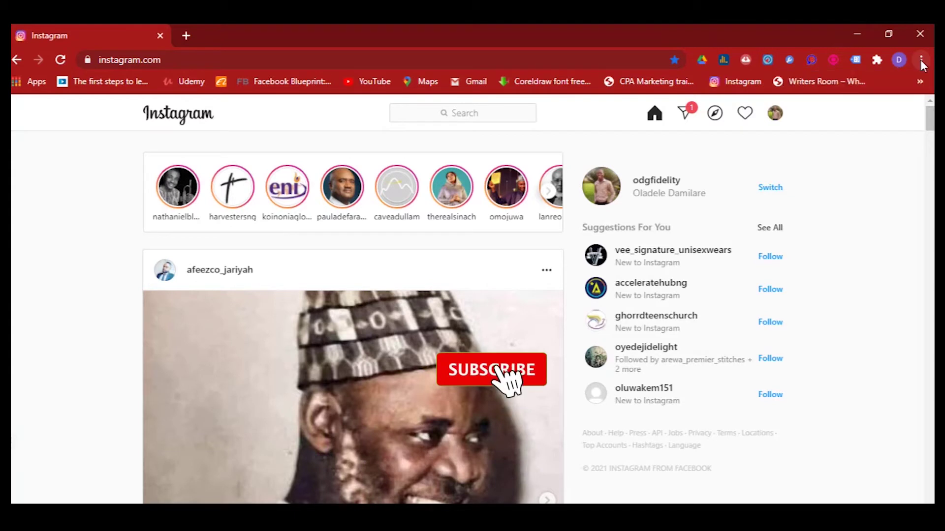
Bring up Chrome's developer tools with Instagram in phone-sized emulation
{"action": "left_click", "coordinate": [921, 59]}
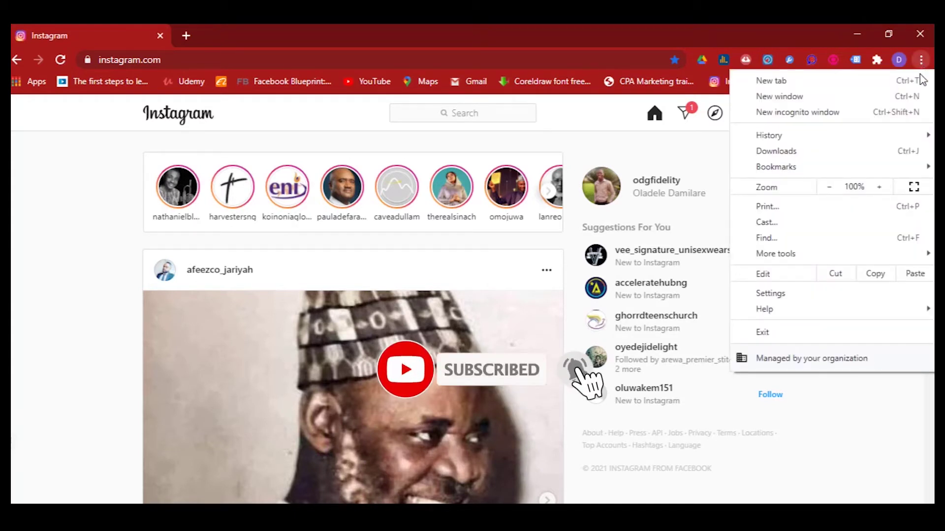
{"action": "mouse_move", "coordinate": [776, 253]}
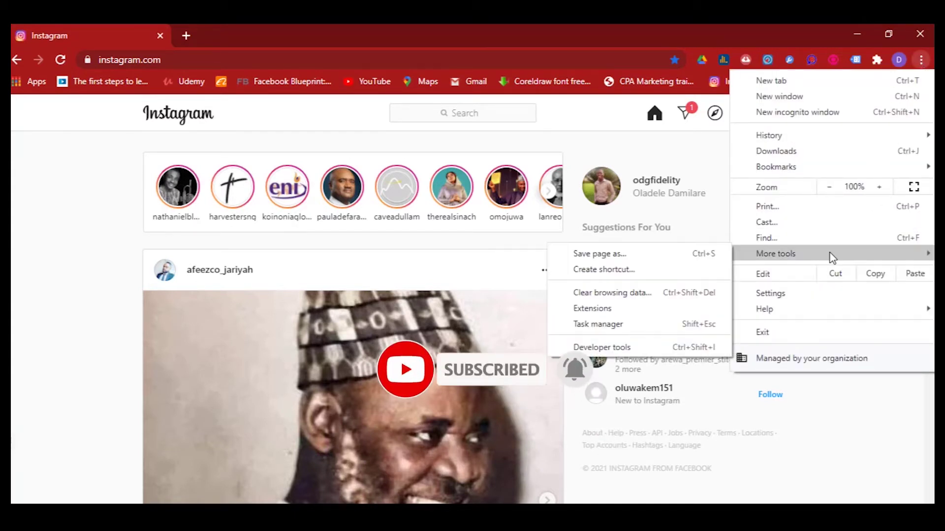
{"action": "left_click", "coordinate": [640, 350]}
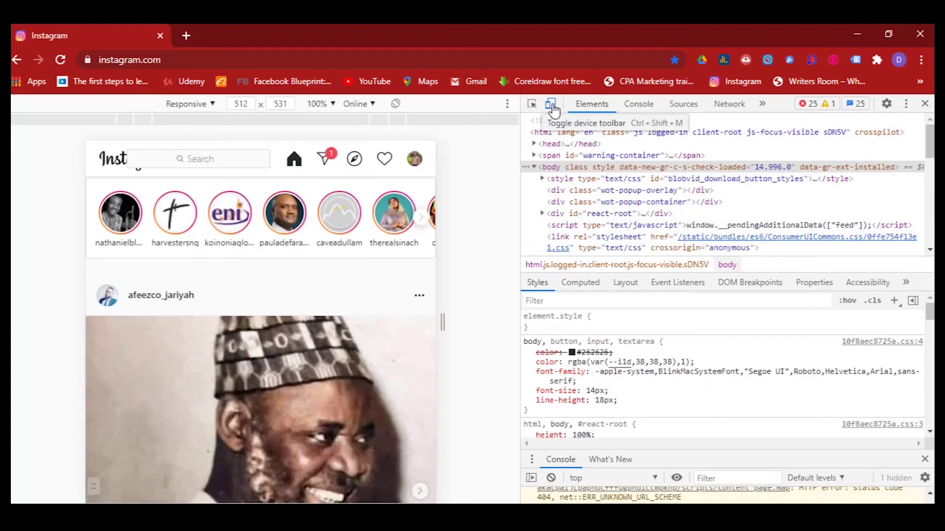
Re-enable the phone-sized view, show the first post's second photo, and reload in mobile layout
{"action": "left_click", "coordinate": [553, 109]}
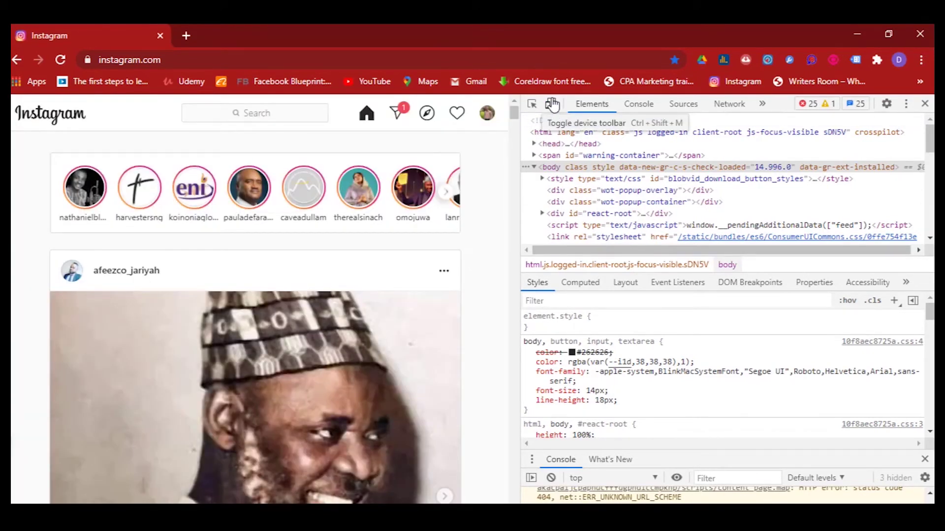
{"action": "left_click", "coordinate": [551, 105]}
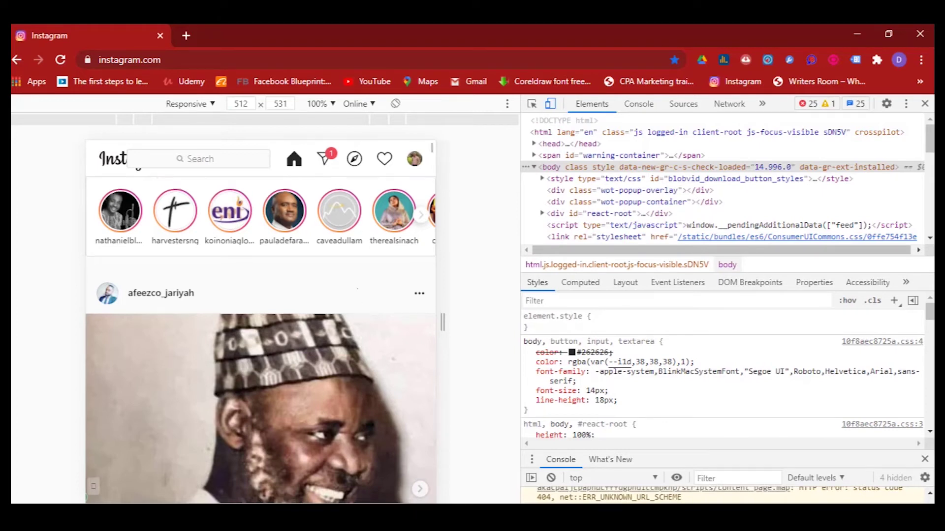
{"action": "scroll", "coordinate": [258, 333], "scroll_direction": "down", "scroll_amount": 2}
{"action": "scroll", "coordinate": [259, 333], "scroll_direction": "down", "scroll_amount": 2}
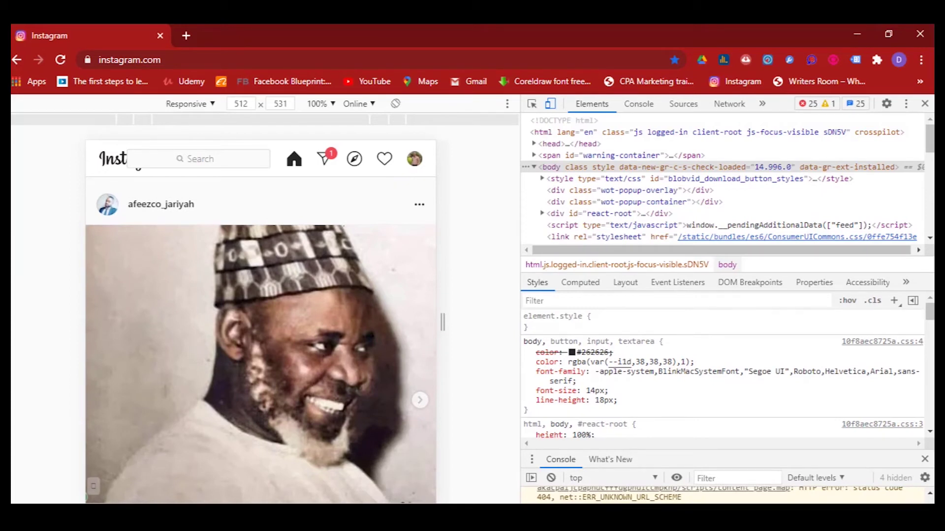
{"action": "scroll", "coordinate": [259, 332], "scroll_direction": "down", "scroll_amount": 2}
{"action": "scroll", "coordinate": [258, 332], "scroll_direction": "down", "scroll_amount": 2}
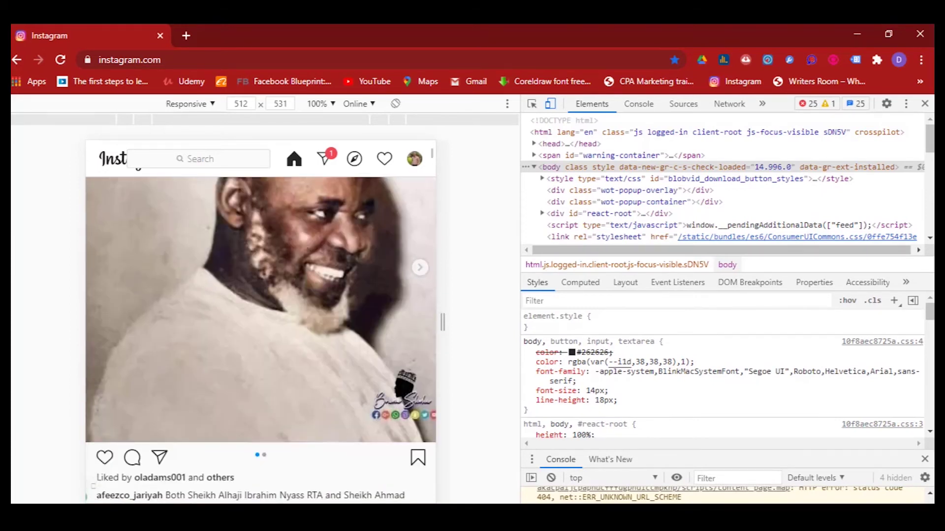
{"action": "scroll", "coordinate": [258, 333], "scroll_direction": "down", "scroll_amount": 1}
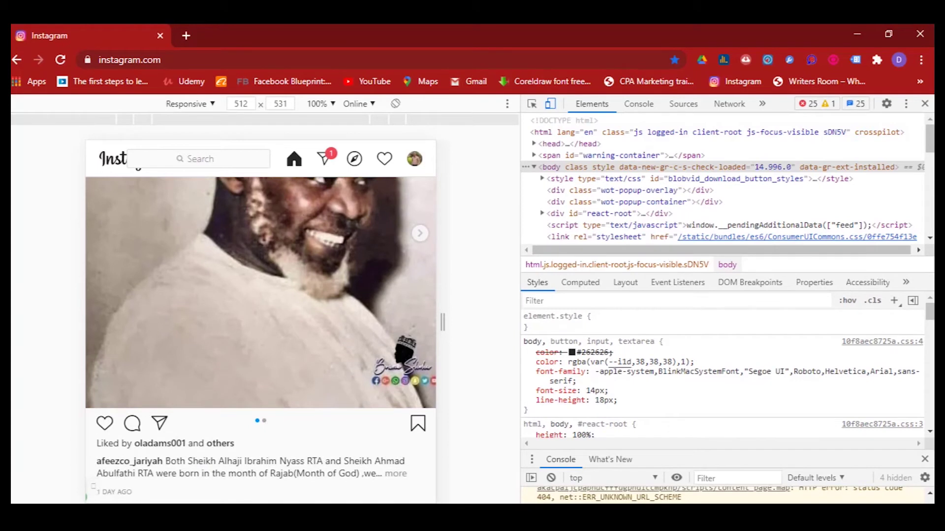
{"action": "scroll", "coordinate": [259, 333], "scroll_direction": "down", "scroll_amount": 3}
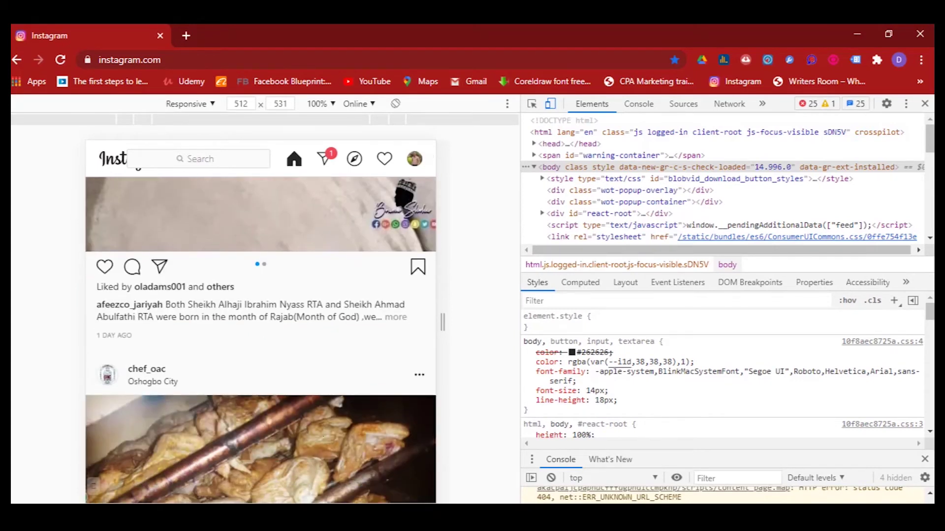
{"action": "scroll", "coordinate": [259, 332], "scroll_direction": "up", "scroll_amount": 2}
{"action": "scroll", "coordinate": [258, 295], "scroll_direction": "up", "scroll_amount": 2}
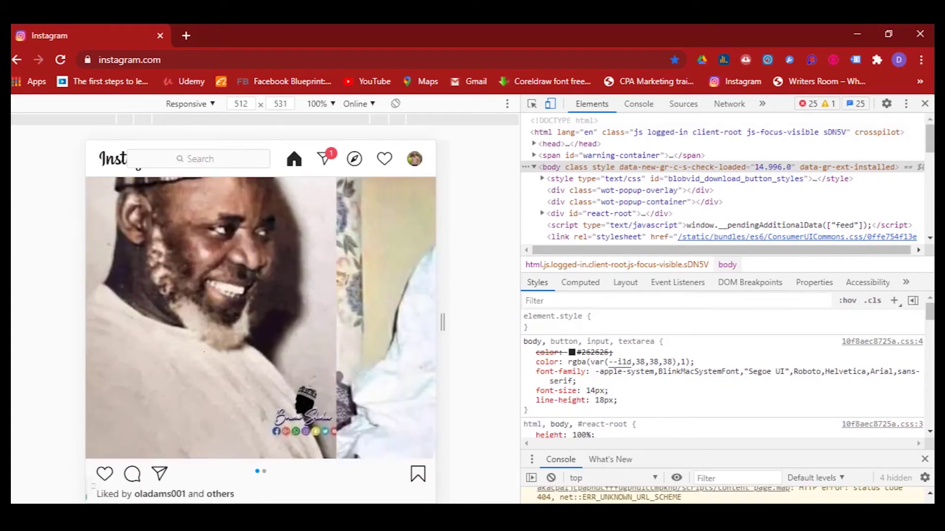
{"action": "left_click", "coordinate": [419, 186]}
{"action": "scroll", "coordinate": [259, 333], "scroll_direction": "up", "scroll_amount": 2}
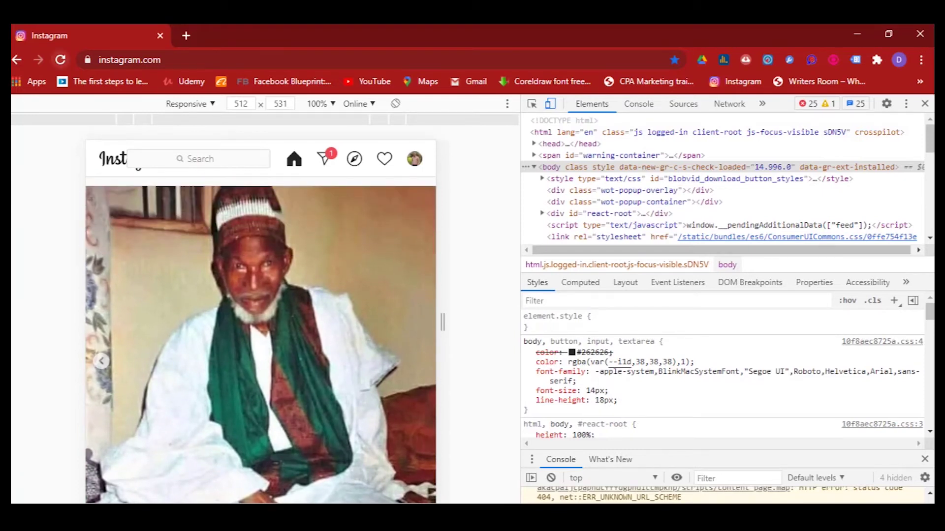
{"action": "left_click", "coordinate": [61, 60]}
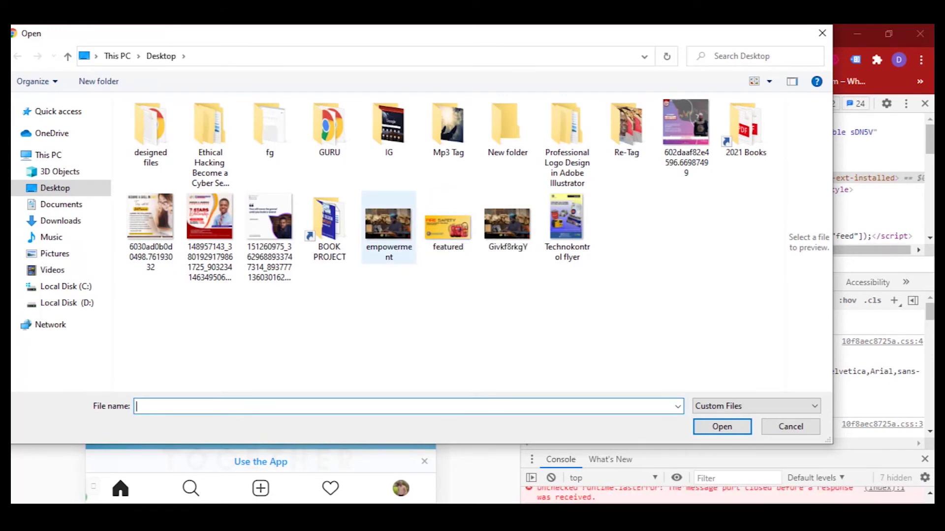
Choose the 'empowerment' photo from the Desktop for the new post
{"action": "left_click", "coordinate": [388, 225]}
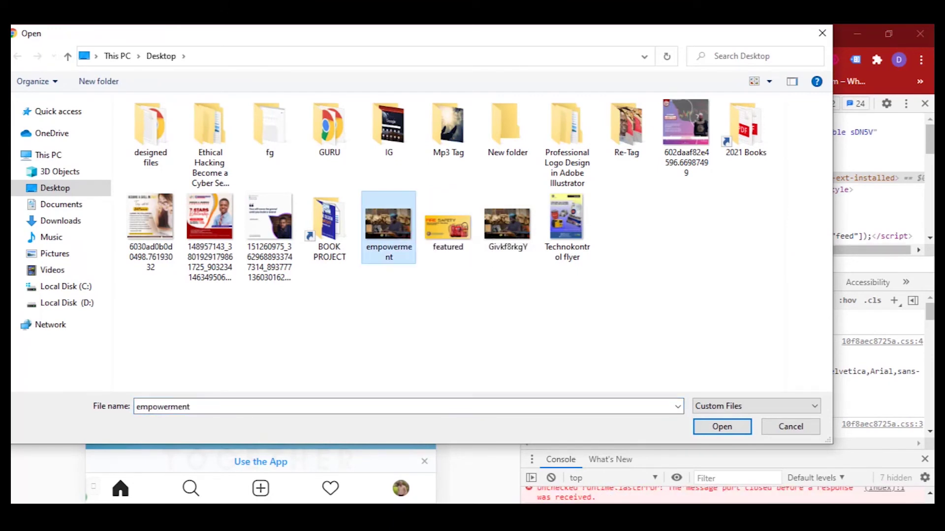
{"action": "left_click", "coordinate": [722, 426]}
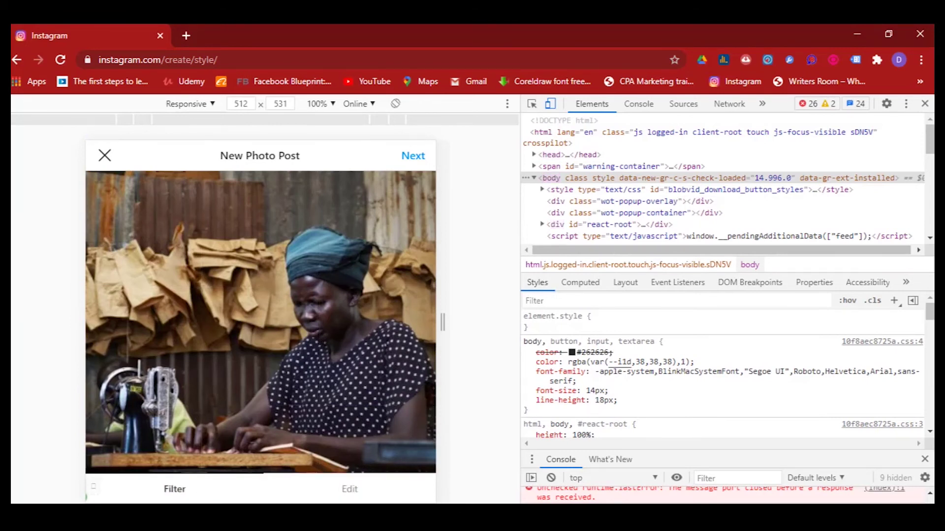
{"action": "scroll", "coordinate": [259, 323], "scroll_direction": "down", "scroll_amount": 3}
{"action": "scroll", "coordinate": [260, 322], "scroll_direction": "down", "scroll_amount": 2}
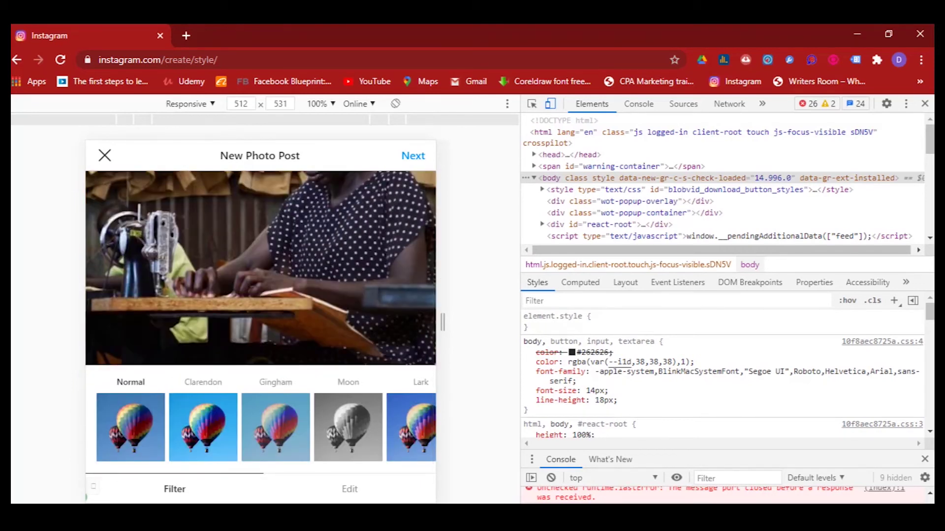
Preview Clarendon, Gingham, Moon and Lark filters, keep Normal, and continue to details
{"action": "left_click", "coordinate": [203, 427]}
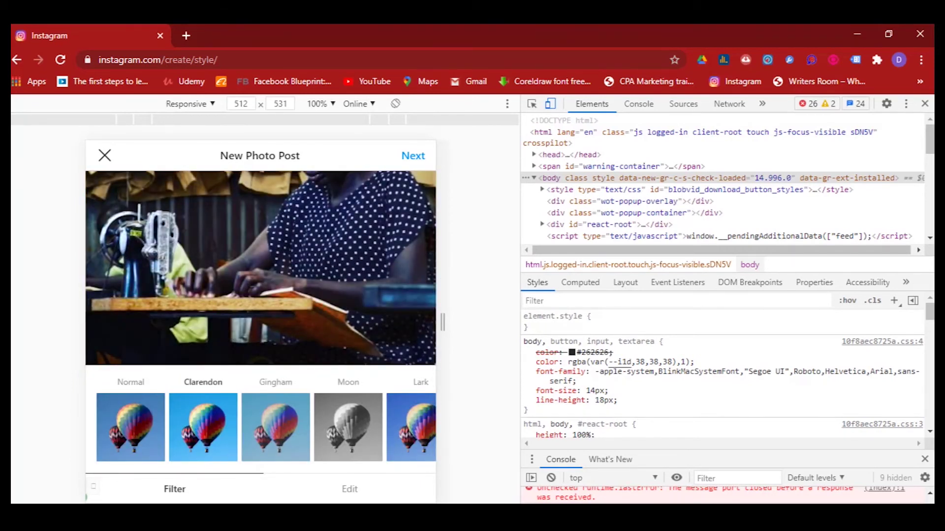
{"action": "left_click", "coordinate": [276, 428]}
{"action": "left_click", "coordinate": [347, 427]}
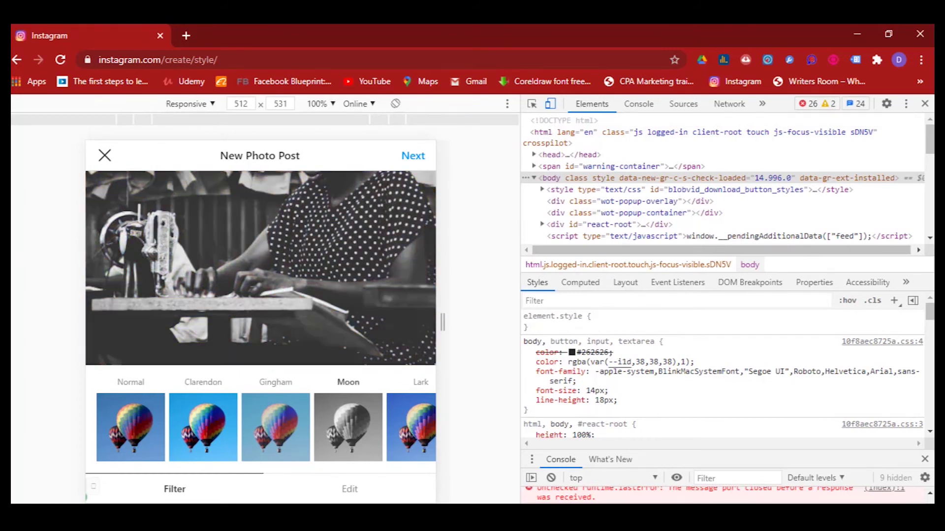
{"action": "left_click", "coordinate": [412, 427]}
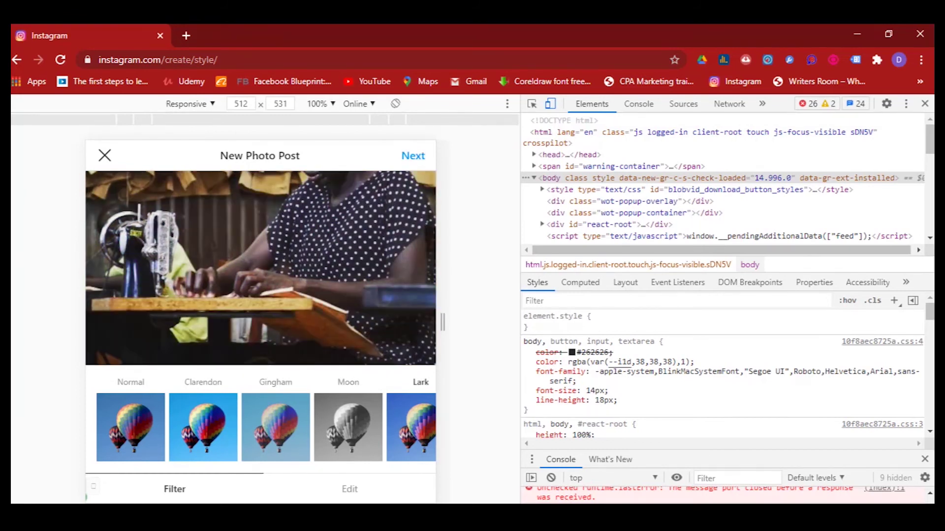
{"action": "scroll", "coordinate": [260, 322], "scroll_direction": "up", "scroll_amount": 3}
{"action": "scroll", "coordinate": [261, 323], "scroll_direction": "down", "scroll_amount": 3}
{"action": "left_click", "coordinate": [130, 428]}
{"action": "scroll", "coordinate": [260, 322], "scroll_direction": "up", "scroll_amount": 3}
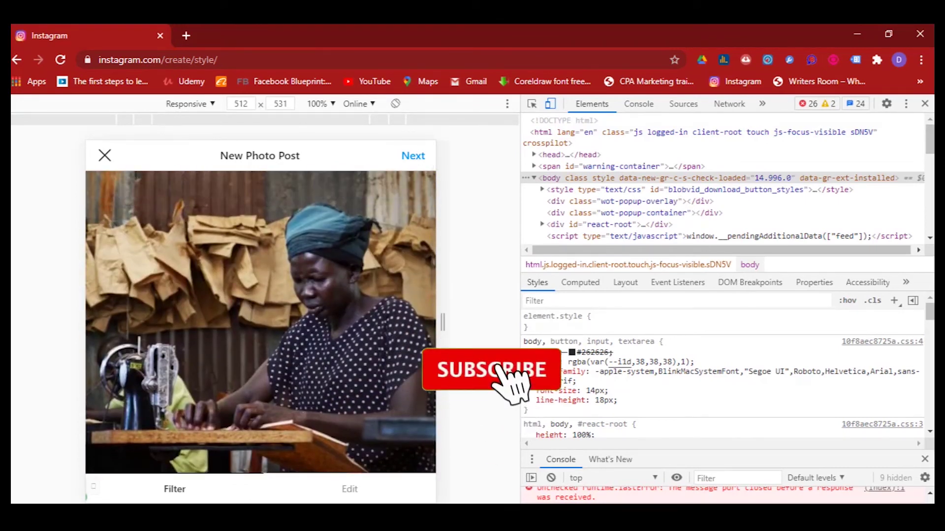
{"action": "left_click", "coordinate": [412, 156]}
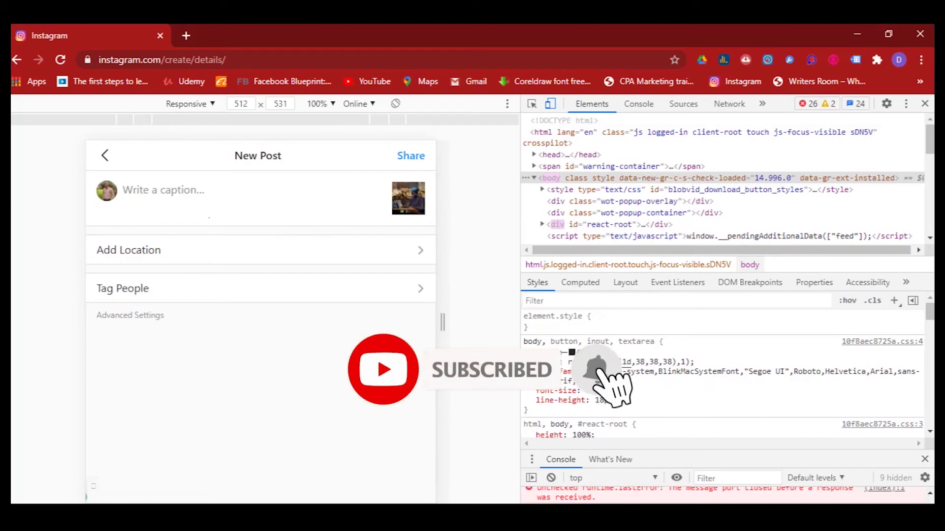
Caption the post 'Get empowered and get trained. Join us on Monday.' and share it
{"action": "left_click", "coordinate": [296, 198]}
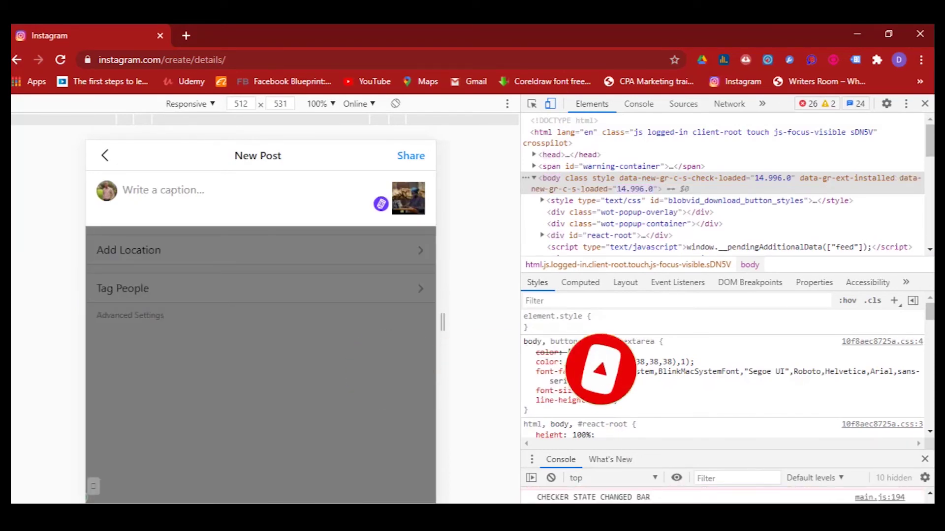
{"action": "type", "text": "Get "}
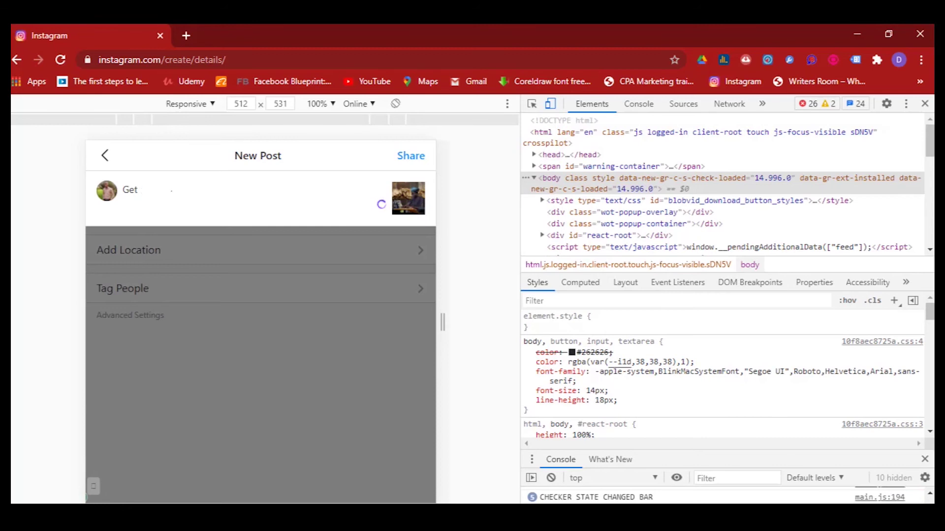
{"action": "type", "text": "empowered"}
{"action": "type", "text": " and "}
{"action": "type", "text": "get train"}
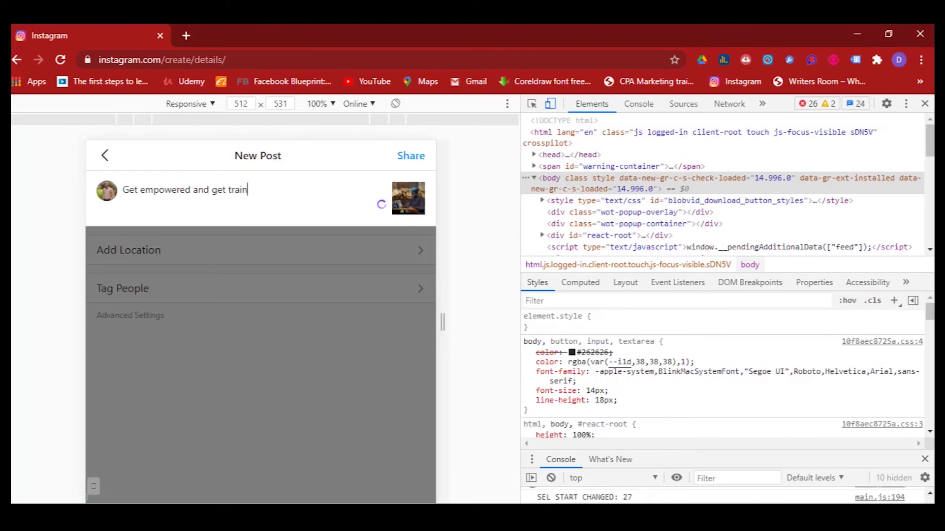
{"action": "type", "text": "ed"}
{"action": "type", "text": ". Jo"}
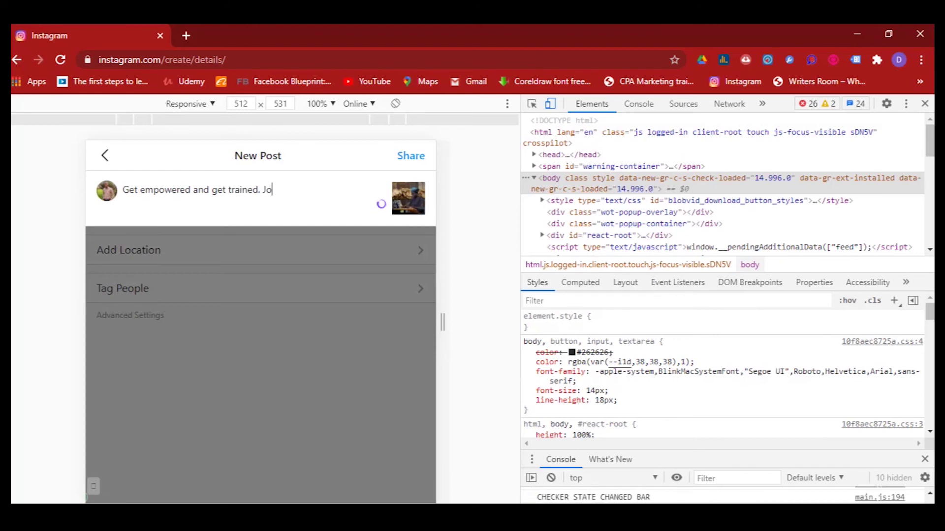
{"action": "type", "text": "in us on"}
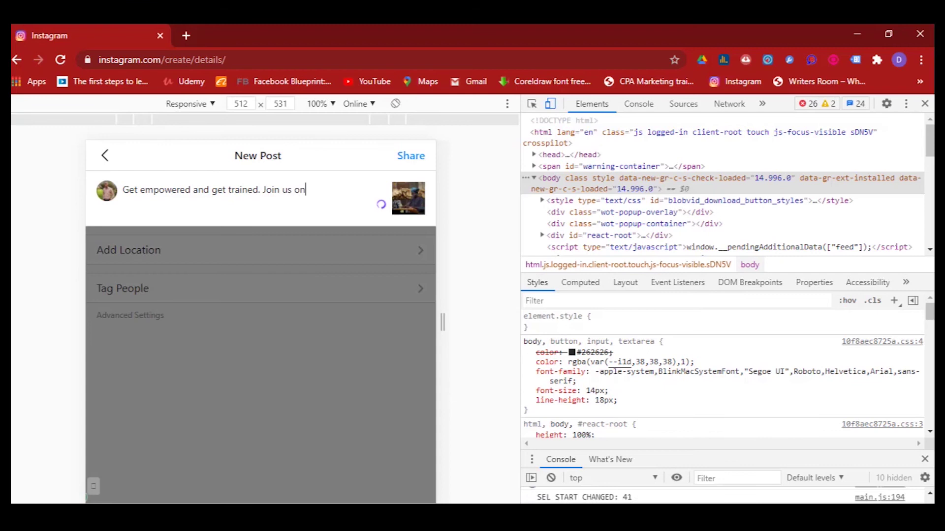
{"action": "type", "text": " Mond"}
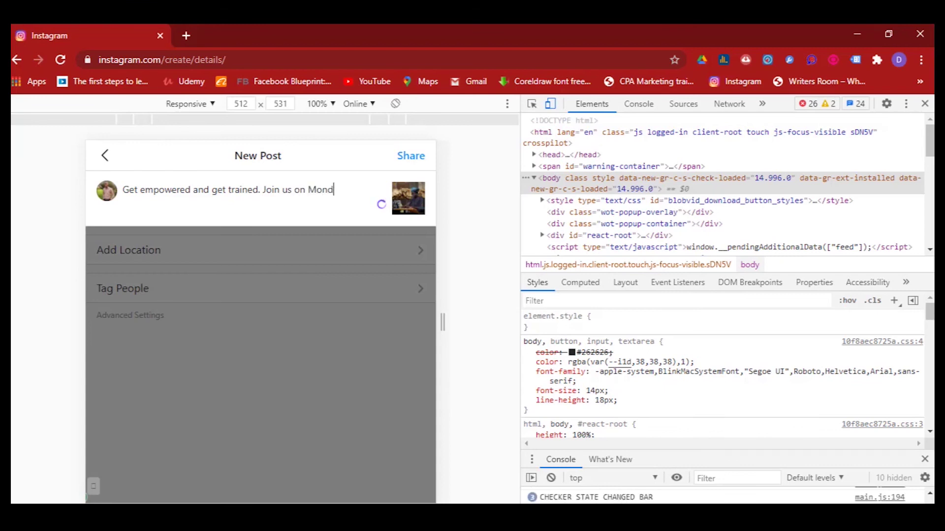
{"action": "type", "text": "ay."}
{"action": "left_click", "coordinate": [410, 156]}
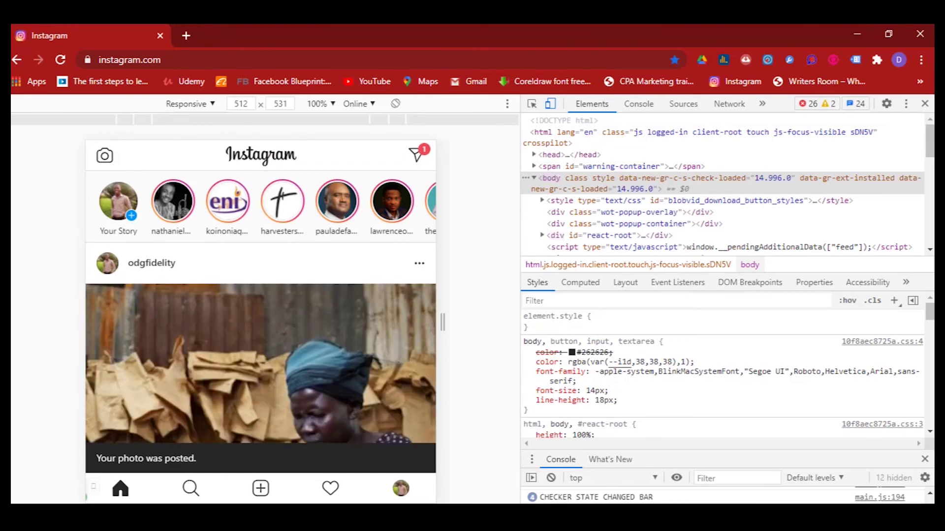
{"action": "scroll", "coordinate": [260, 325], "scroll_direction": "down", "scroll_amount": 3}
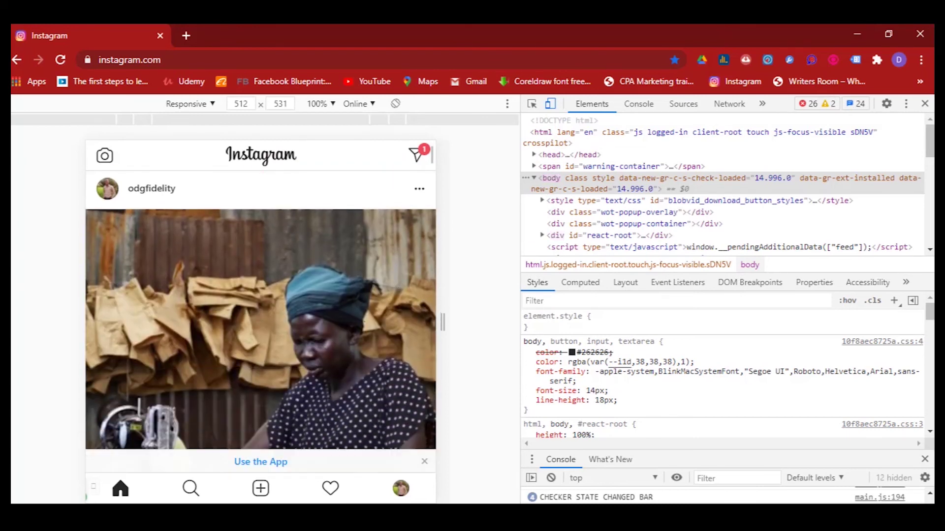
{"action": "scroll", "coordinate": [260, 310], "scroll_direction": "down", "scroll_amount": 3}
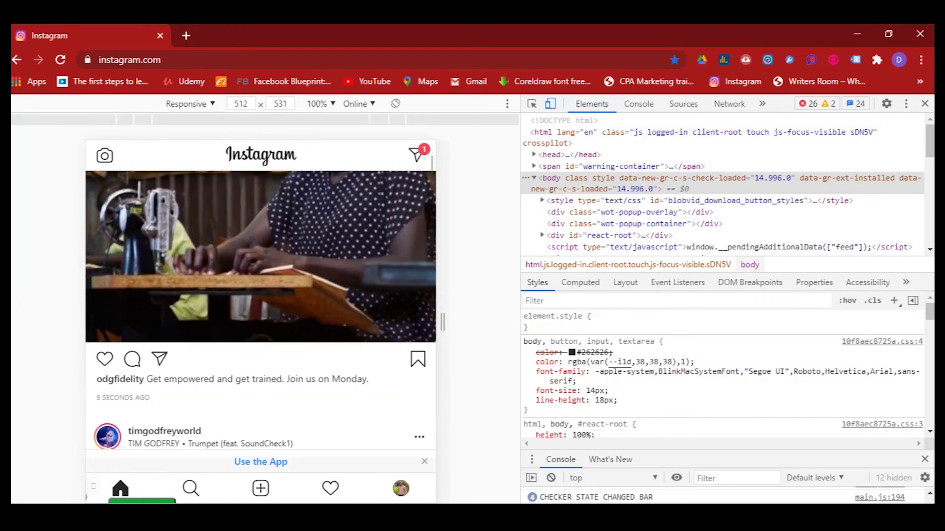
{"action": "scroll", "coordinate": [260, 310], "scroll_direction": "up", "scroll_amount": 3}
{"action": "scroll", "coordinate": [260, 310], "scroll_direction": "up", "scroll_amount": 1}
{"action": "scroll", "coordinate": [260, 310], "scroll_direction": "down", "scroll_amount": 1}
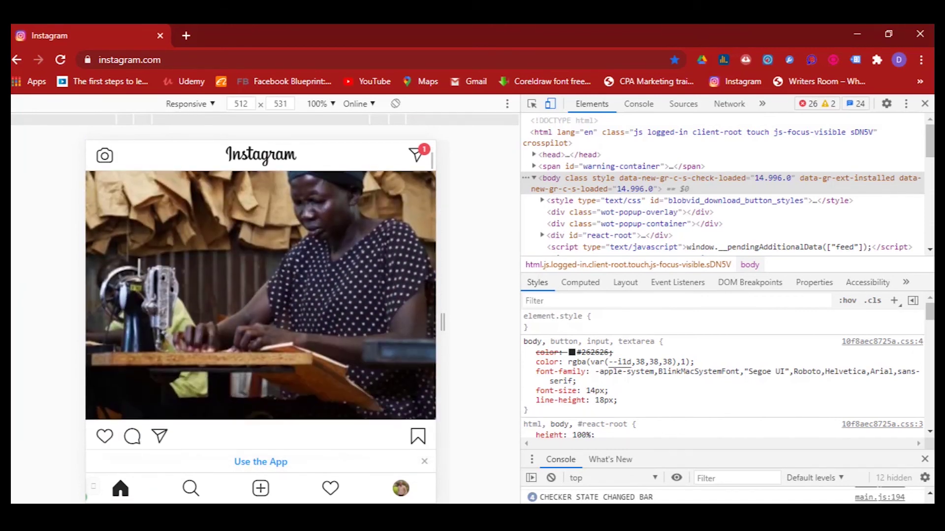
Like the newly posted sewing-machine photo in the home feed
{"action": "left_click", "coordinate": [104, 435]}
{"action": "scroll", "coordinate": [260, 310], "scroll_direction": "up", "scroll_amount": 1}
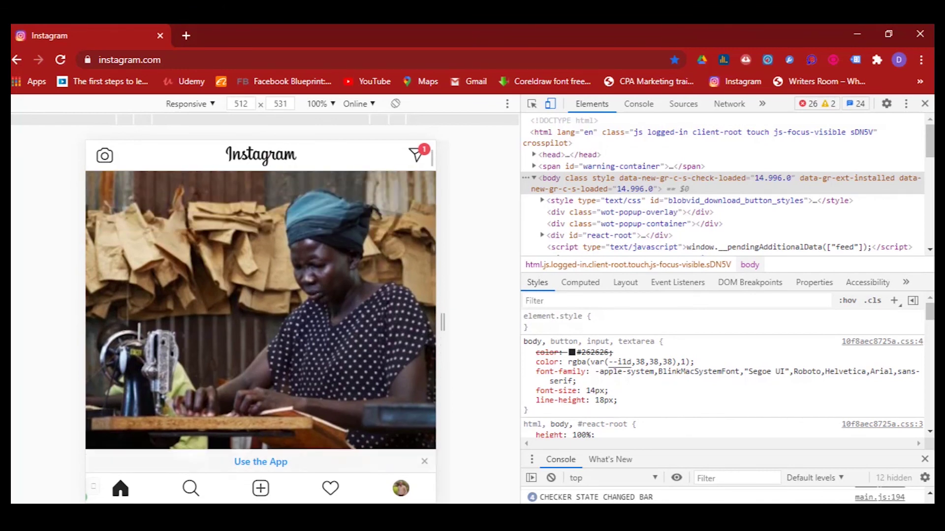
{"action": "scroll", "coordinate": [260, 310], "scroll_direction": "down", "scroll_amount": 2}
{"action": "scroll", "coordinate": [260, 310], "scroll_direction": "down", "scroll_amount": 1}
{"action": "scroll", "coordinate": [260, 311], "scroll_direction": "down", "scroll_amount": 2}
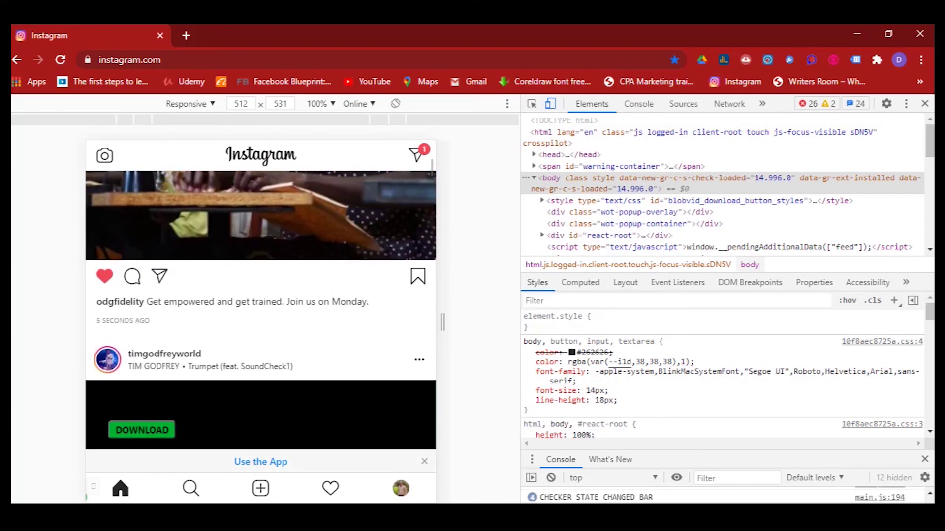
{"action": "scroll", "coordinate": [260, 310], "scroll_direction": "up", "scroll_amount": 3}
{"action": "scroll", "coordinate": [260, 310], "scroll_direction": "up", "scroll_amount": 3}
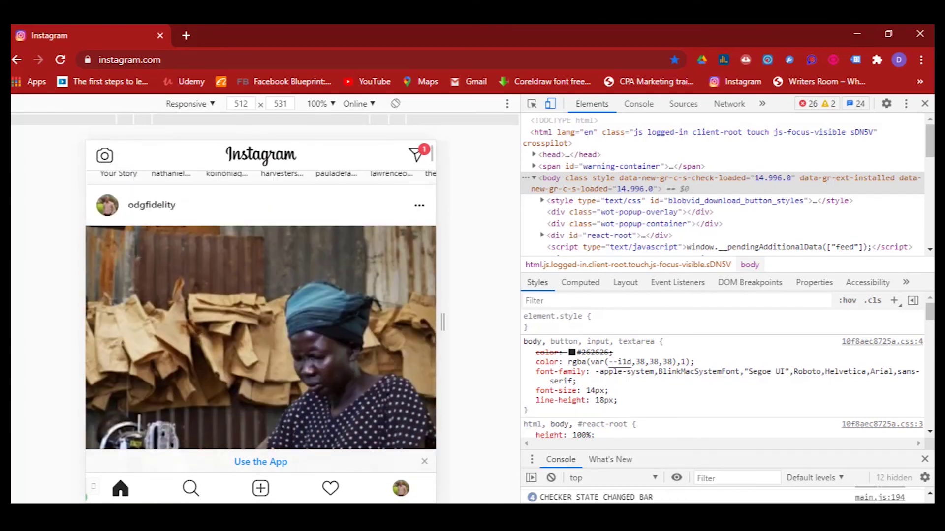
{"action": "scroll", "coordinate": [260, 310], "scroll_direction": "up", "scroll_amount": 2}
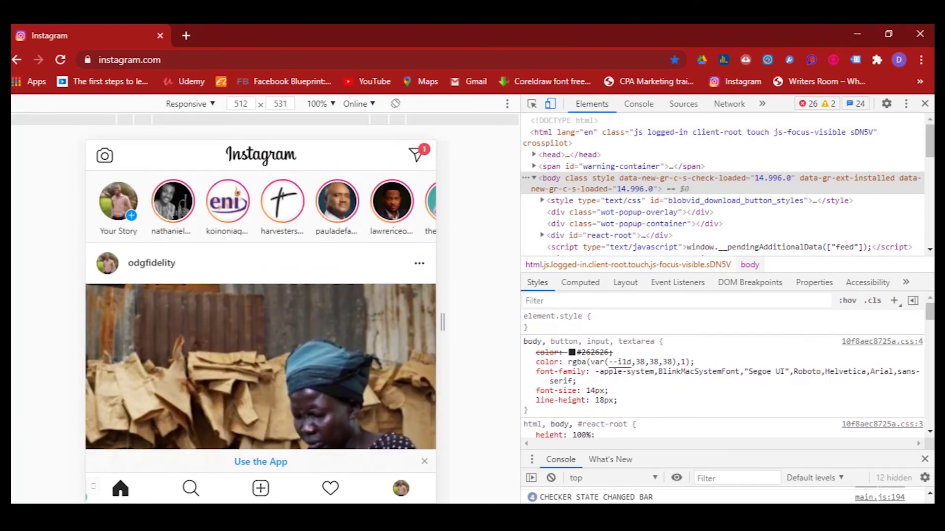
{"action": "scroll", "coordinate": [260, 203], "scroll_direction": "right", "scroll_amount": 4}
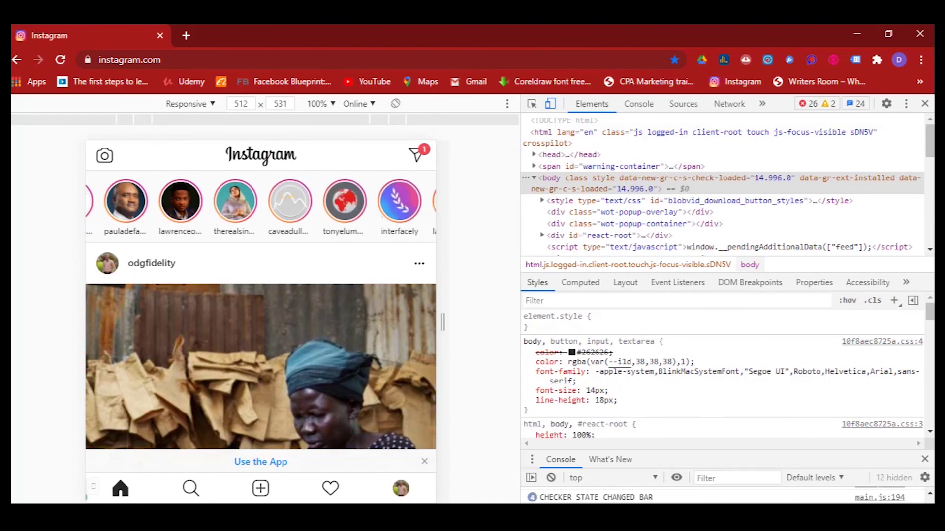
{"action": "scroll", "coordinate": [261, 204], "scroll_direction": "right", "scroll_amount": 3}
{"action": "scroll", "coordinate": [259, 203], "scroll_direction": "right", "scroll_amount": 2}
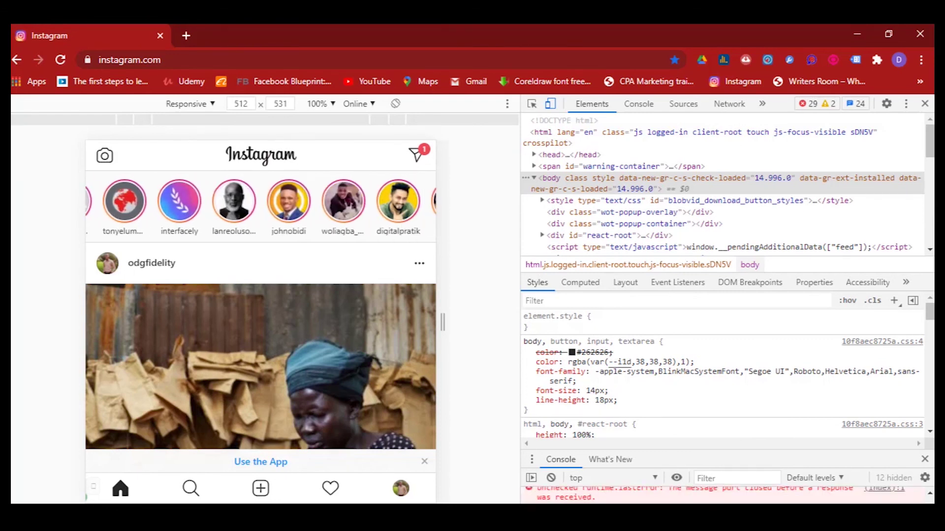
{"action": "scroll", "coordinate": [260, 203], "scroll_direction": "right", "scroll_amount": 3}
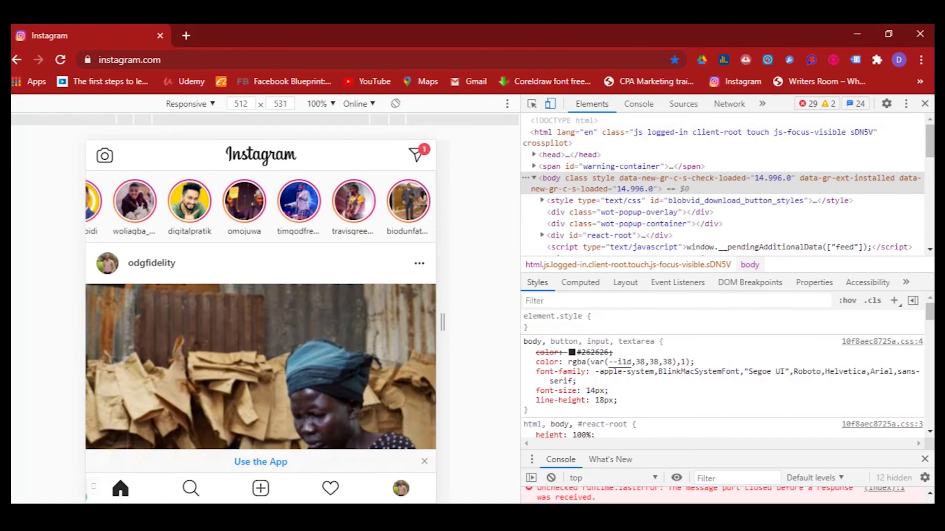
{"action": "scroll", "coordinate": [261, 203], "scroll_direction": "right", "scroll_amount": 3}
{"action": "scroll", "coordinate": [260, 203], "scroll_direction": "right", "scroll_amount": 3}
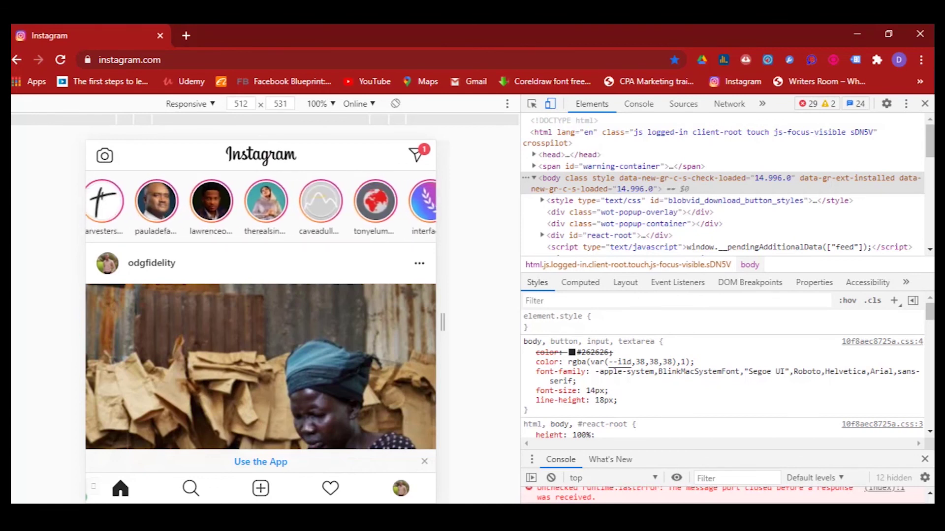
{"action": "scroll", "coordinate": [260, 310], "scroll_direction": "down", "scroll_amount": 3}
{"action": "scroll", "coordinate": [260, 310], "scroll_direction": "down", "scroll_amount": 3}
{"action": "scroll", "coordinate": [260, 310], "scroll_direction": "down", "scroll_amount": 3}
{"action": "scroll", "coordinate": [260, 311], "scroll_direction": "down", "scroll_amount": 3}
{"action": "scroll", "coordinate": [260, 310], "scroll_direction": "down", "scroll_amount": 3}
{"action": "scroll", "coordinate": [260, 311], "scroll_direction": "down", "scroll_amount": 3}
{"action": "scroll", "coordinate": [260, 311], "scroll_direction": "down", "scroll_amount": 3}
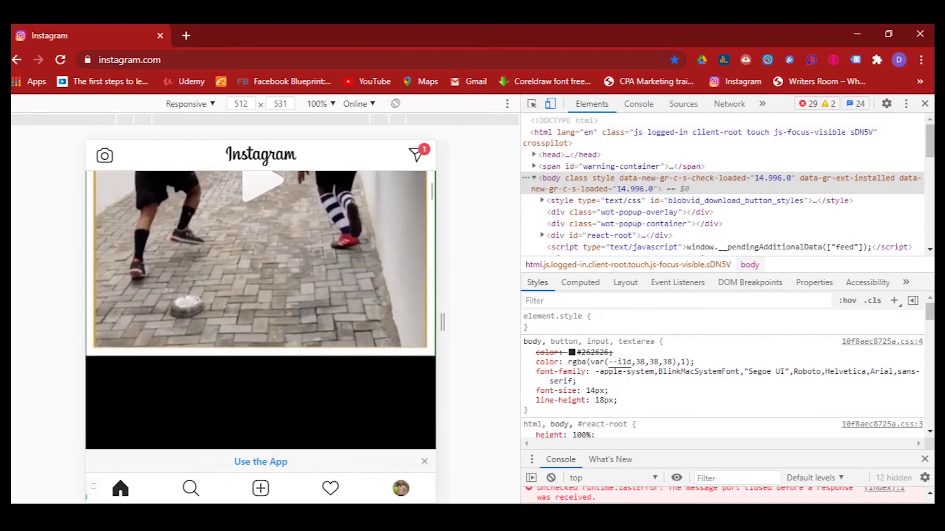
{"action": "scroll", "coordinate": [260, 310], "scroll_direction": "down", "scroll_amount": 3}
{"action": "scroll", "coordinate": [260, 310], "scroll_direction": "up", "scroll_amount": 3}
{"action": "scroll", "coordinate": [260, 310], "scroll_direction": "up", "scroll_amount": 3}
{"action": "scroll", "coordinate": [260, 311], "scroll_direction": "up", "scroll_amount": 2}
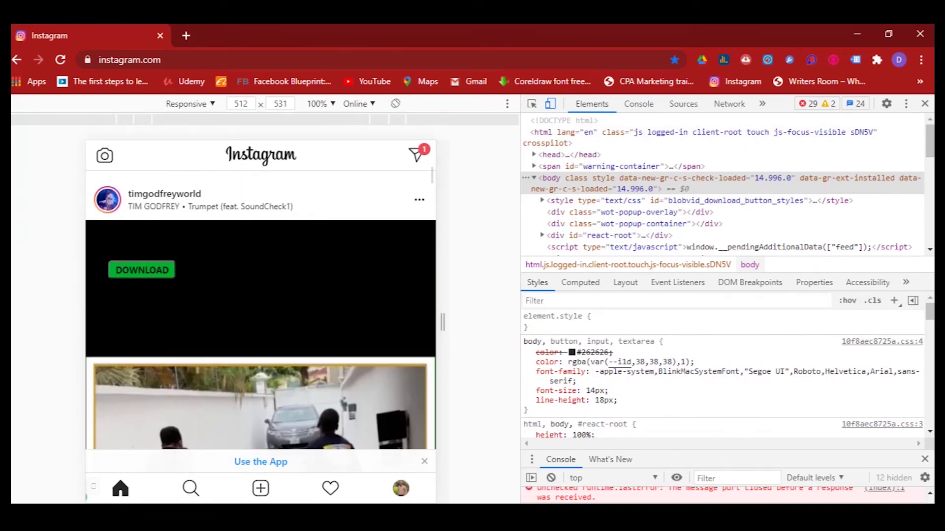
{"action": "scroll", "coordinate": [260, 310], "scroll_direction": "up", "scroll_amount": 3}
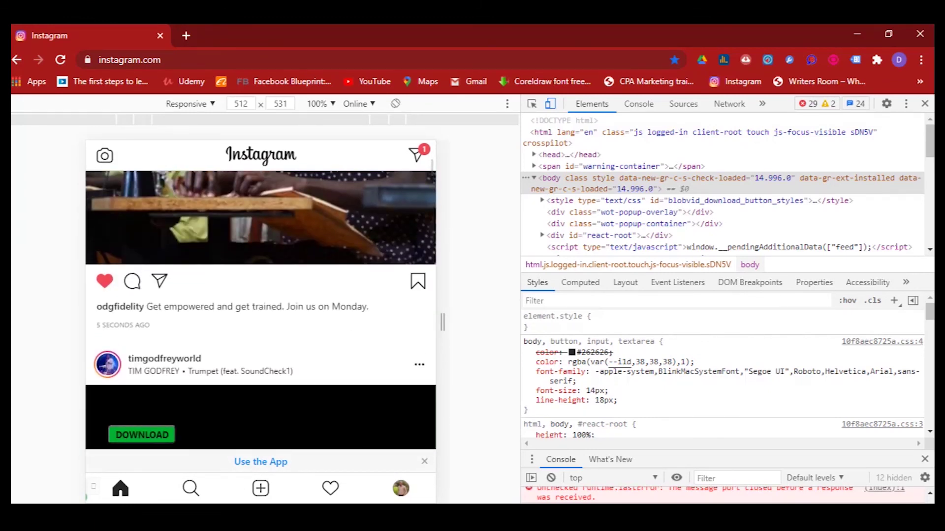
{"action": "scroll", "coordinate": [260, 310], "scroll_direction": "up", "scroll_amount": 4}
{"action": "scroll", "coordinate": [260, 310], "scroll_direction": "up", "scroll_amount": 3}
{"action": "scroll", "coordinate": [260, 310], "scroll_direction": "up", "scroll_amount": 3}
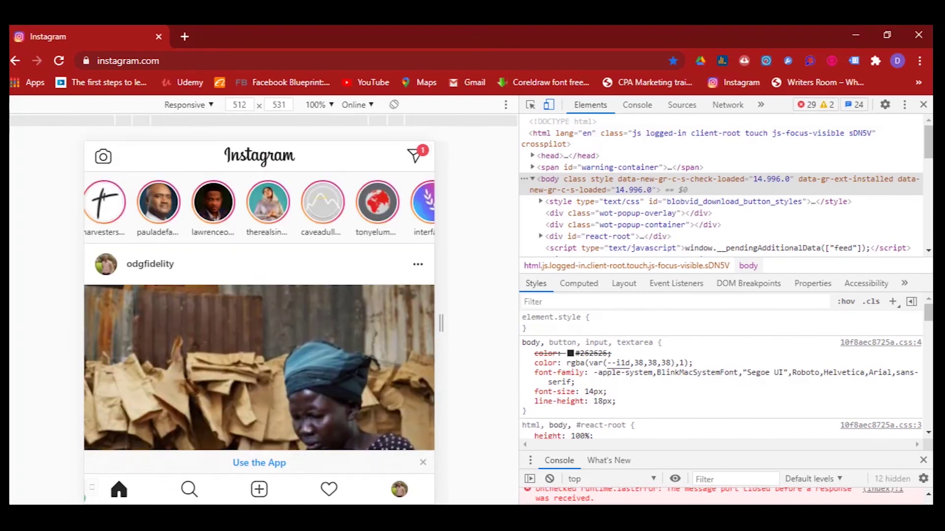
{"action": "scroll", "coordinate": [260, 310], "scroll_direction": "down", "scroll_amount": 4}
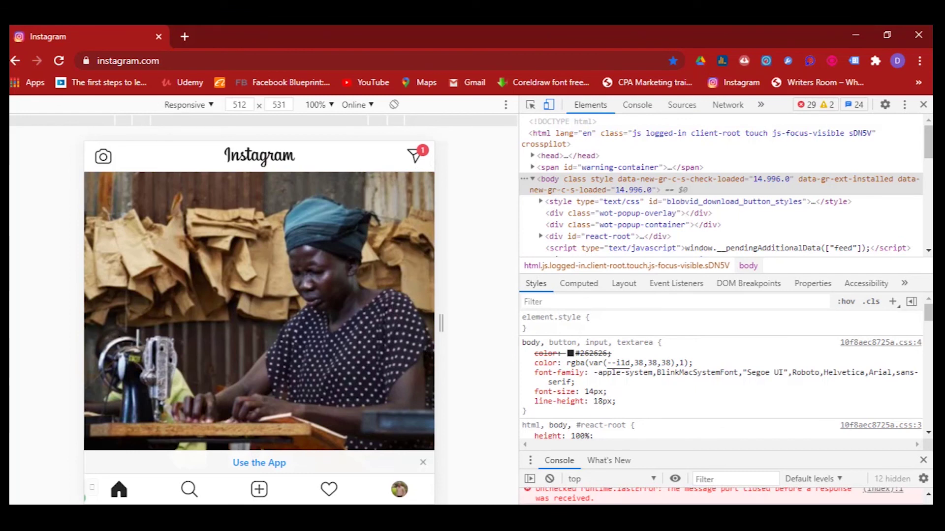
{"action": "scroll", "coordinate": [260, 310], "scroll_direction": "down", "scroll_amount": 3}
{"action": "scroll", "coordinate": [260, 311], "scroll_direction": "down", "scroll_amount": 4}
{"action": "scroll", "coordinate": [259, 310], "scroll_direction": "down", "scroll_amount": 3}
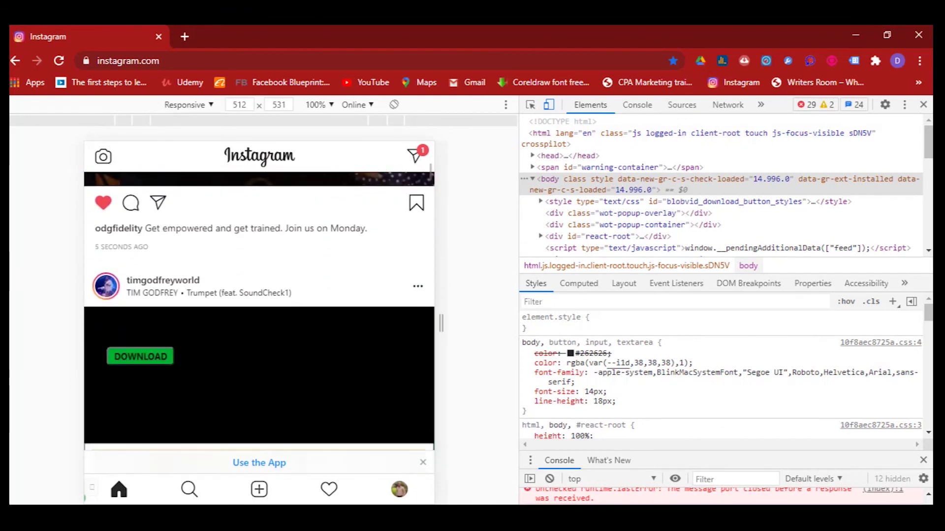
{"action": "scroll", "coordinate": [260, 310], "scroll_direction": "down", "scroll_amount": 2}
{"action": "scroll", "coordinate": [260, 311], "scroll_direction": "up", "scroll_amount": 3}
{"action": "scroll", "coordinate": [260, 310], "scroll_direction": "up", "scroll_amount": 4}
{"action": "scroll", "coordinate": [259, 311], "scroll_direction": "up", "scroll_amount": 3}
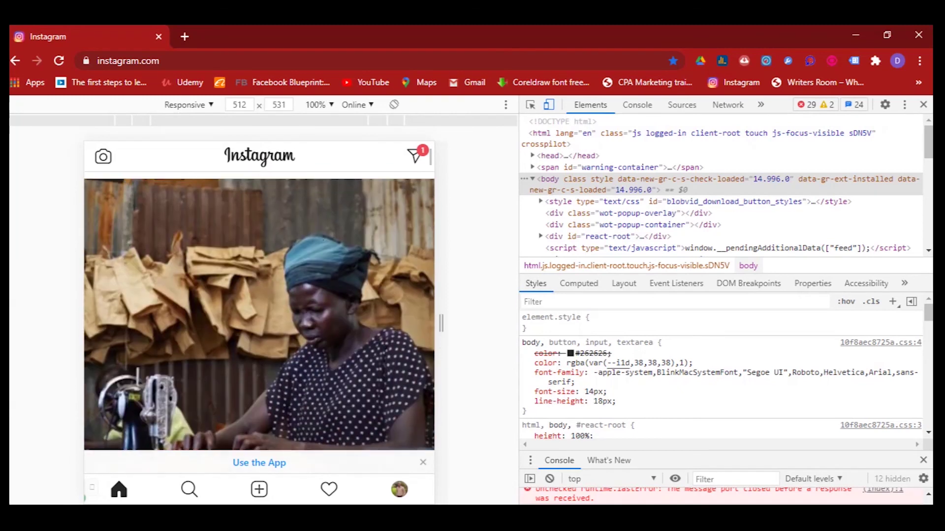
{"action": "scroll", "coordinate": [261, 310], "scroll_direction": "up", "scroll_amount": 3}
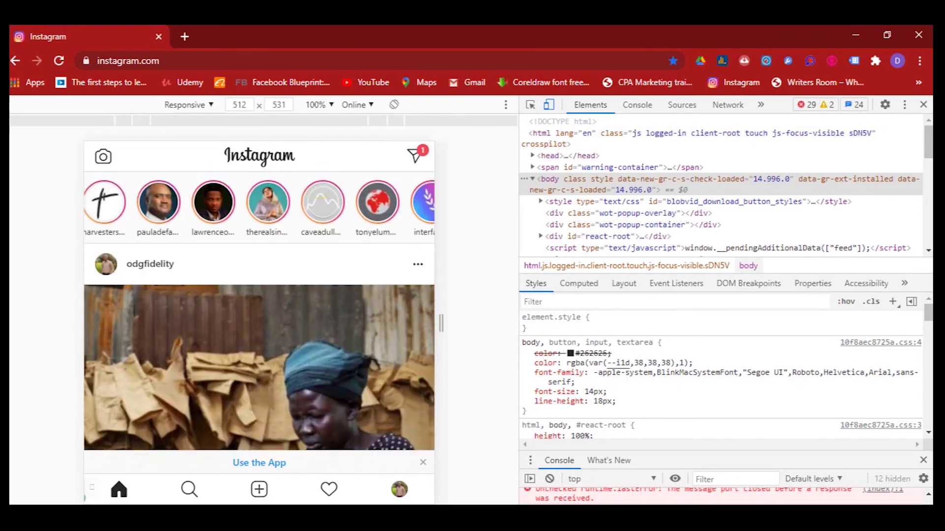